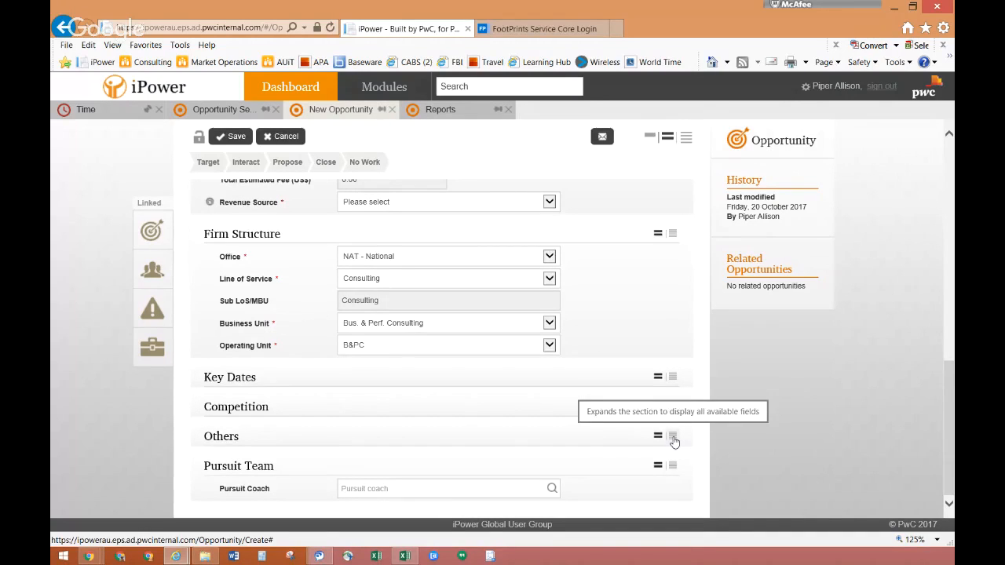
Expand all fields of the Others section and add the "Consulting Big Bid – scheduled" focus group, found by searching for "big".
left_click(672, 437)
scroll(518, 431, "down", 2)
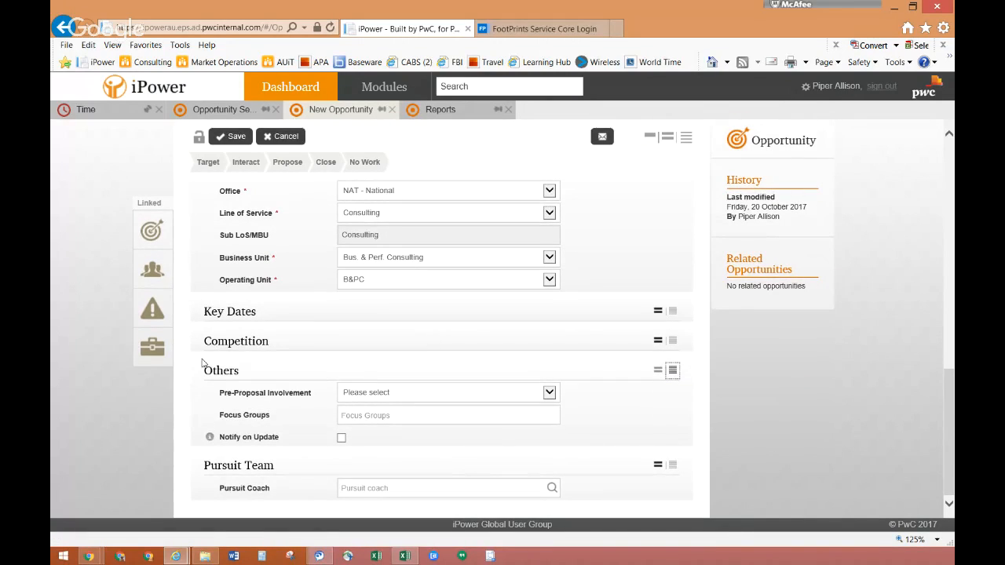
left_click(387, 416)
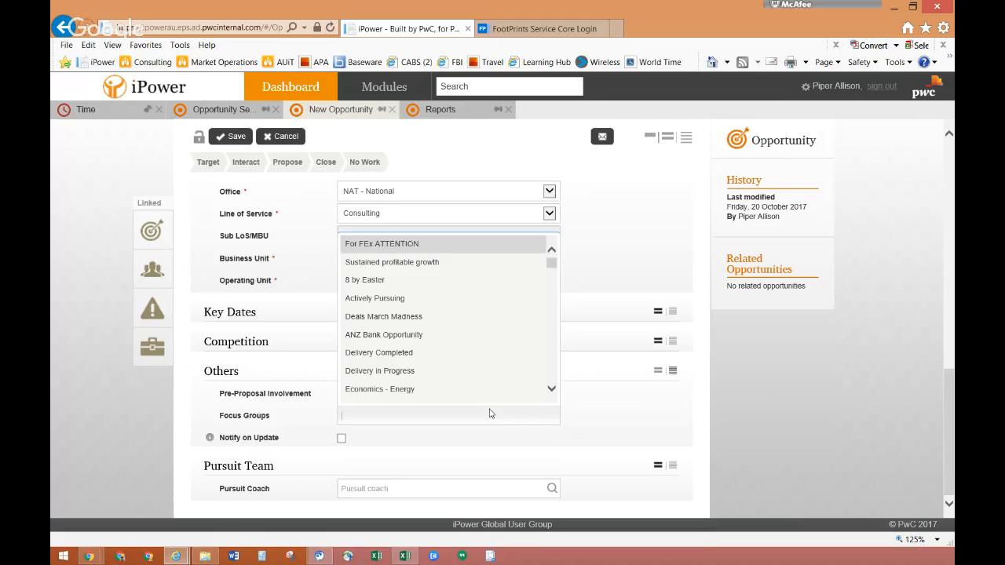
type("b")
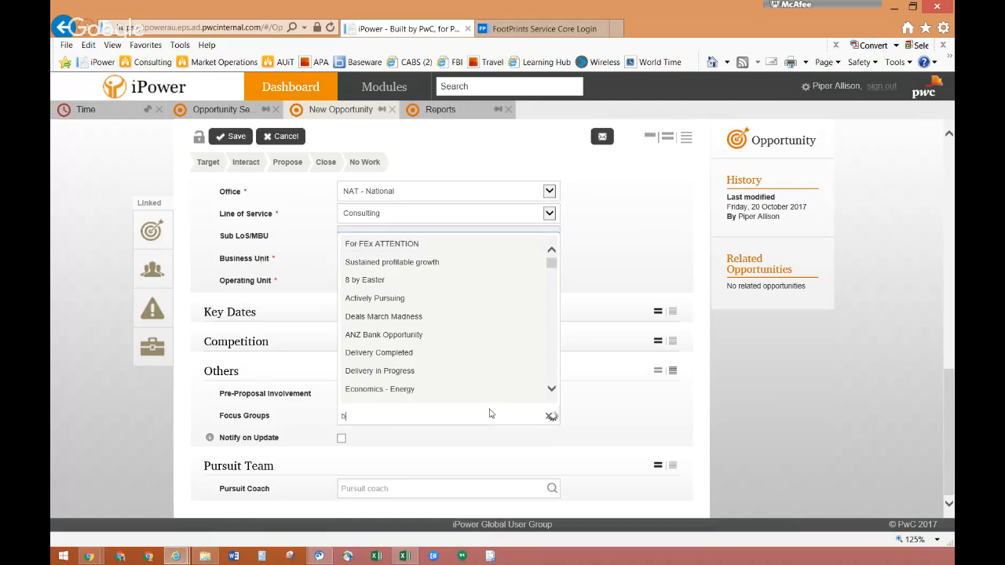
type("ig")
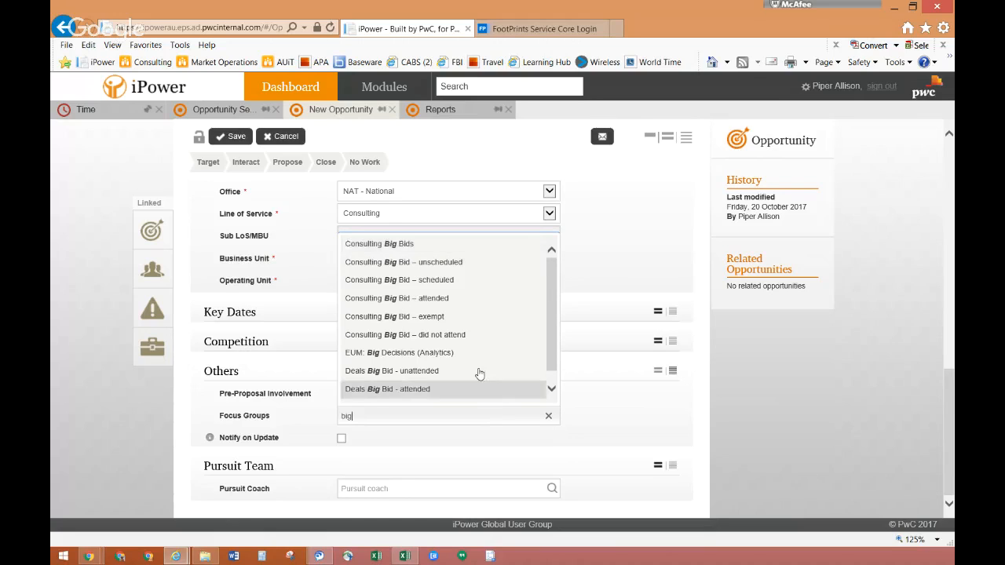
left_click(406, 281)
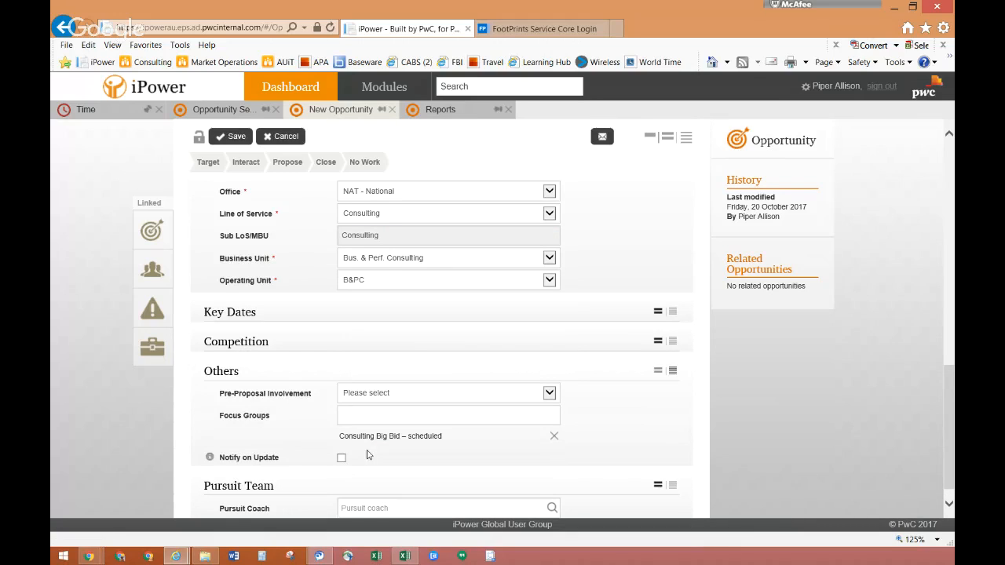
Add "Deals Big Bid - exempt" as a second focus group of the opportunity, found by searching for "big".
left_click(427, 419)
type("big")
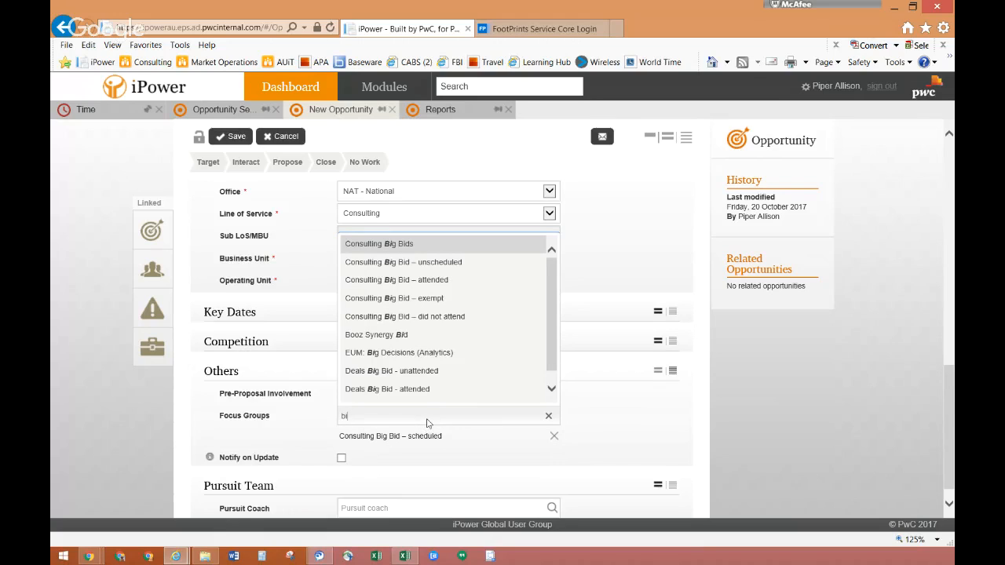
scroll(426, 397, "down", 1)
left_click(425, 396)
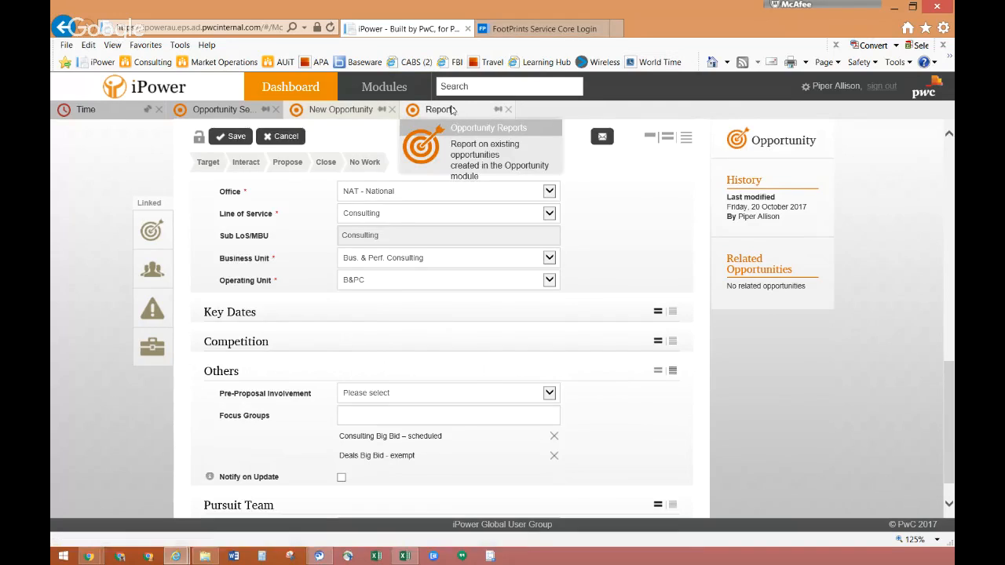
View the Firm criteria of the Opportunity Reports builder.
left_click(452, 110)
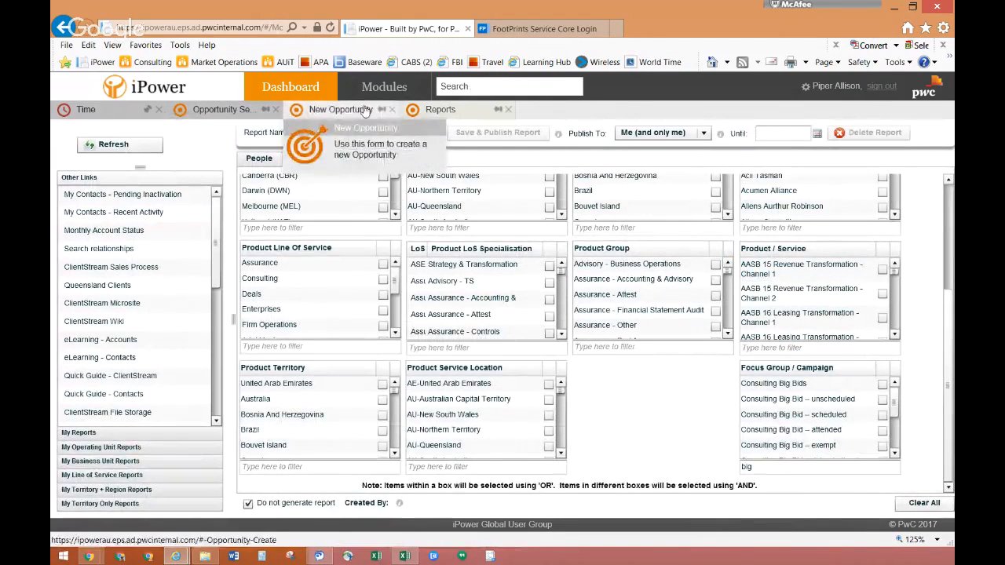
left_click(208, 110)
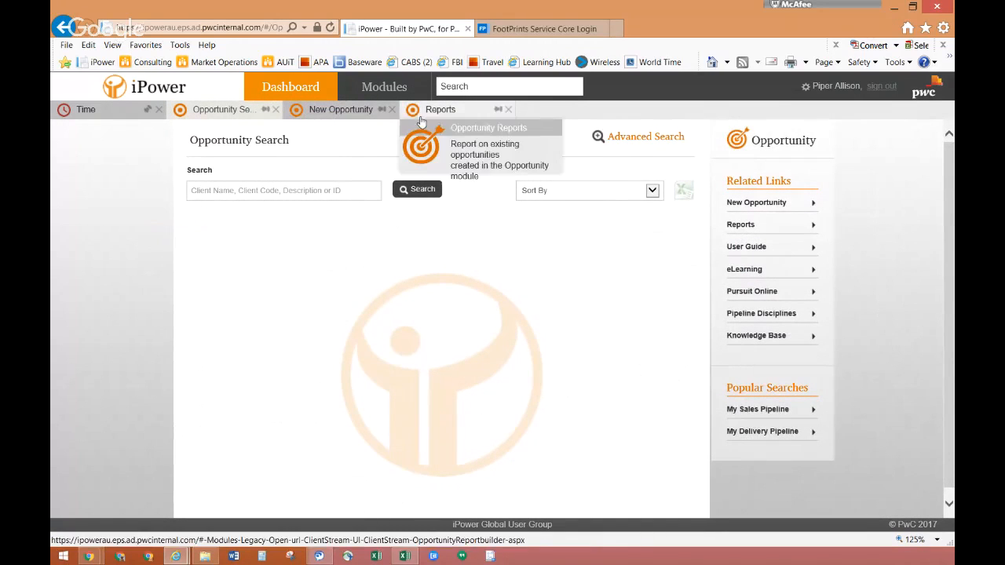
left_click(452, 115)
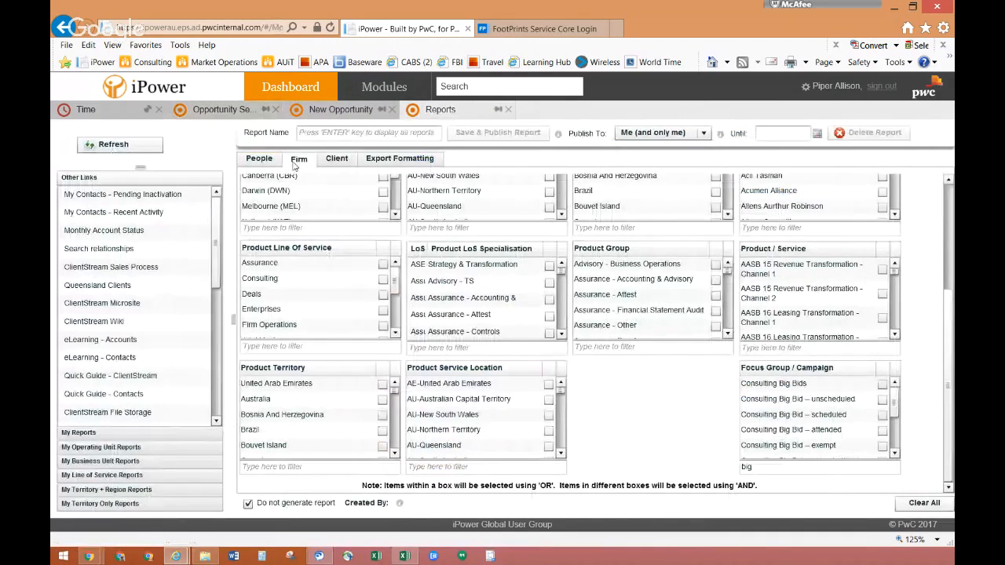
left_click(261, 159)
left_click(298, 159)
Clear the "big" filter text from the Focus Group / Campaign list in the report's firm criteria.
left_click(759, 470)
mouse_move(945, 390)
left_mouse_down()
mouse_move(946, 284)
mouse_move(946, 392)
left_mouse_up()
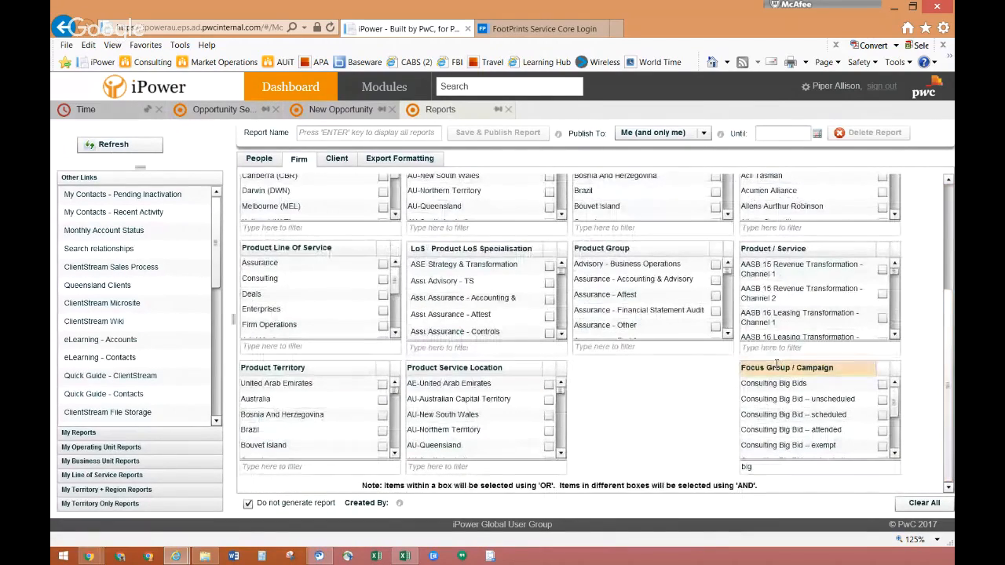
double_click(746, 466)
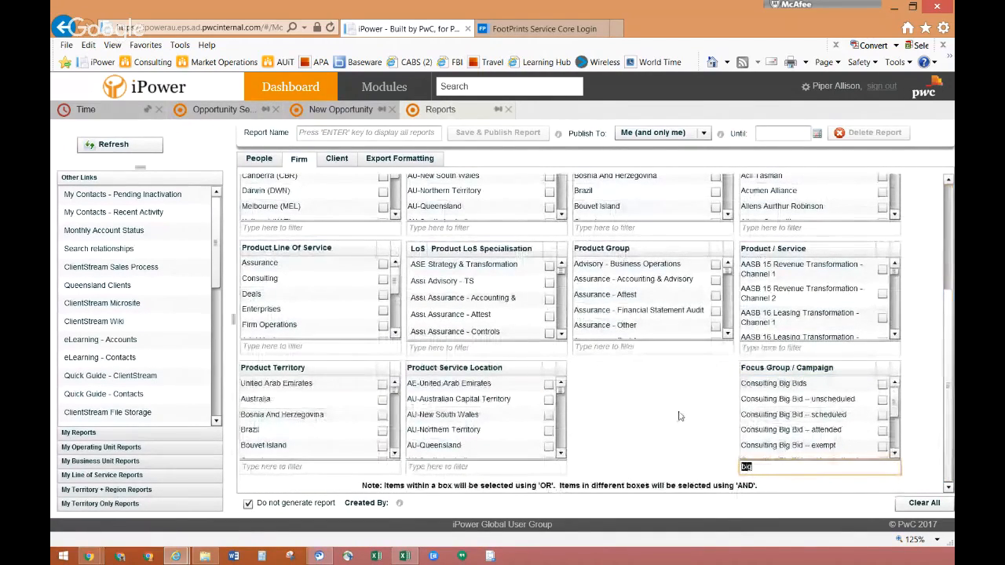
type("big")
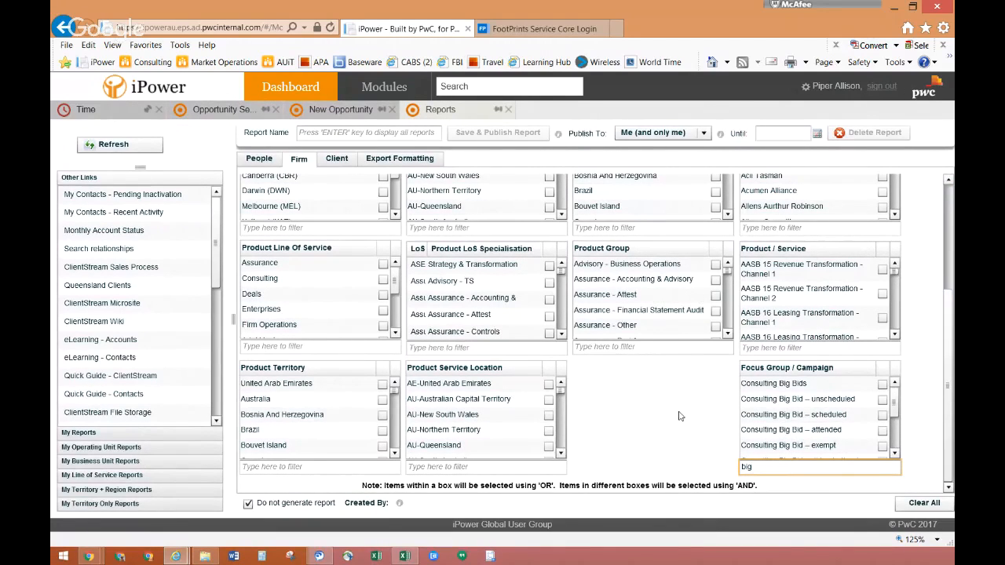
key("BackSpace")
key("BackSpace")
key("BackSpace")
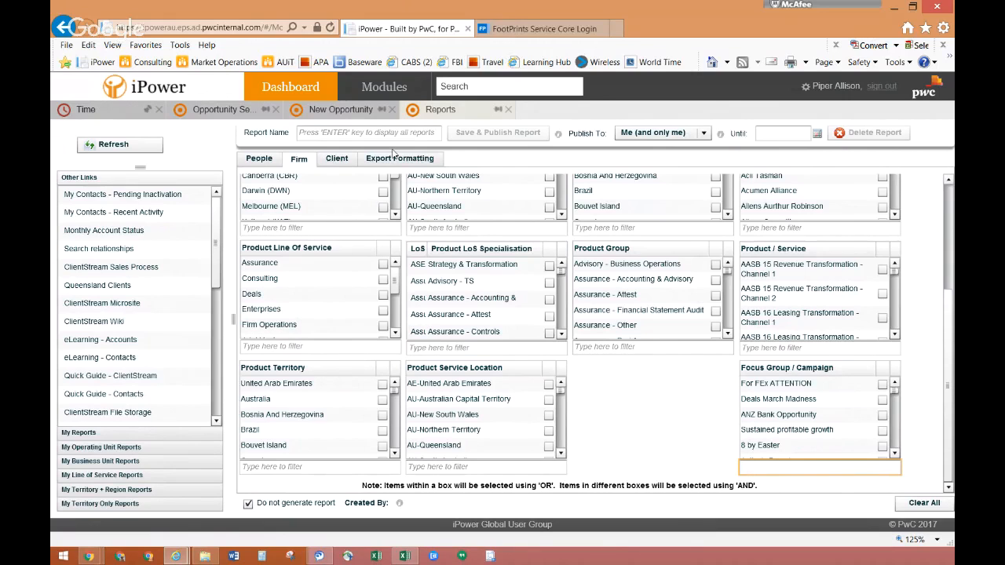
Switch to FootPrints Service Core and log in with the saved GUID and the account password.
left_click(530, 30)
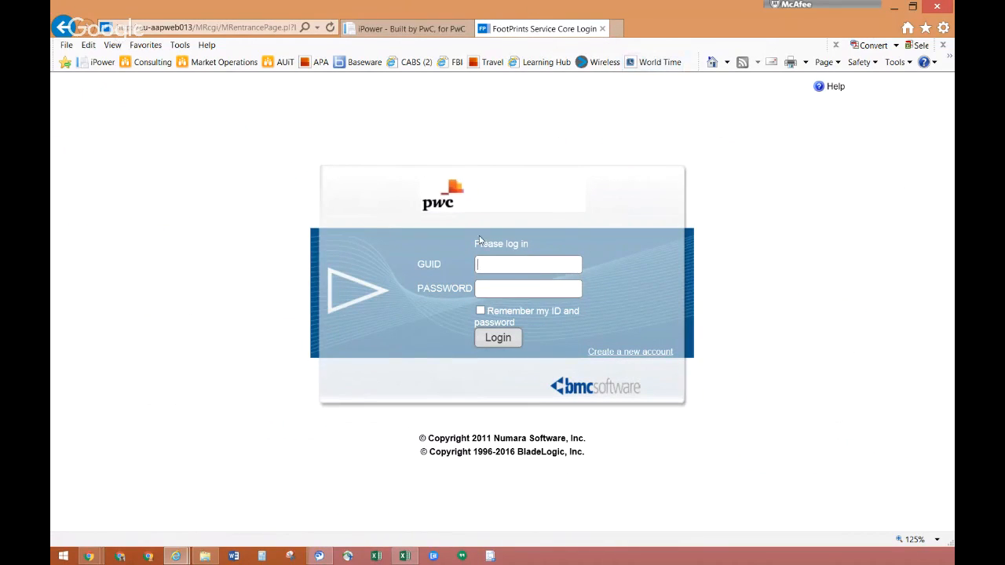
left_click(503, 263)
key("Down")
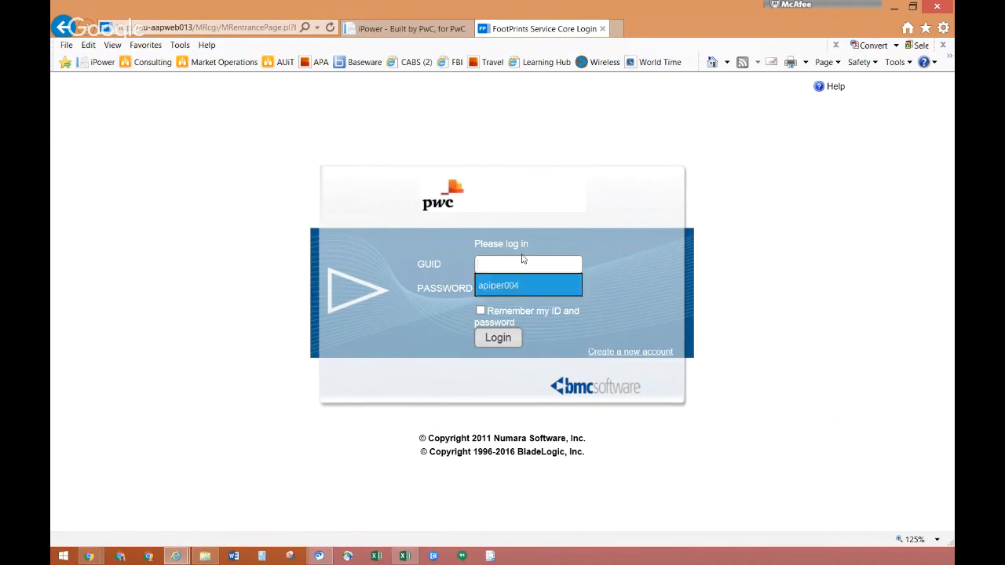
key("Return")
key("Tab")
type("••••••••••")
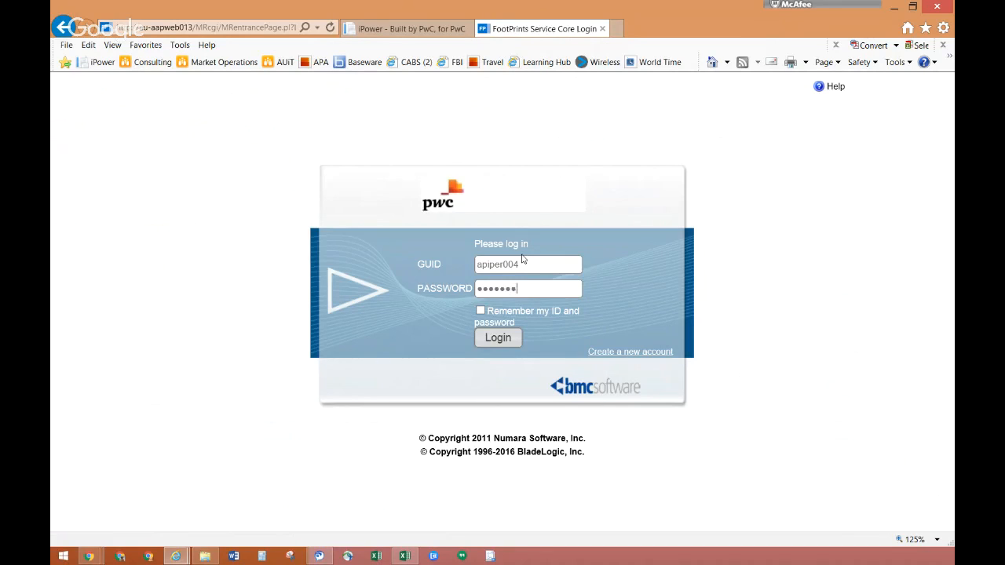
left_click(511, 341)
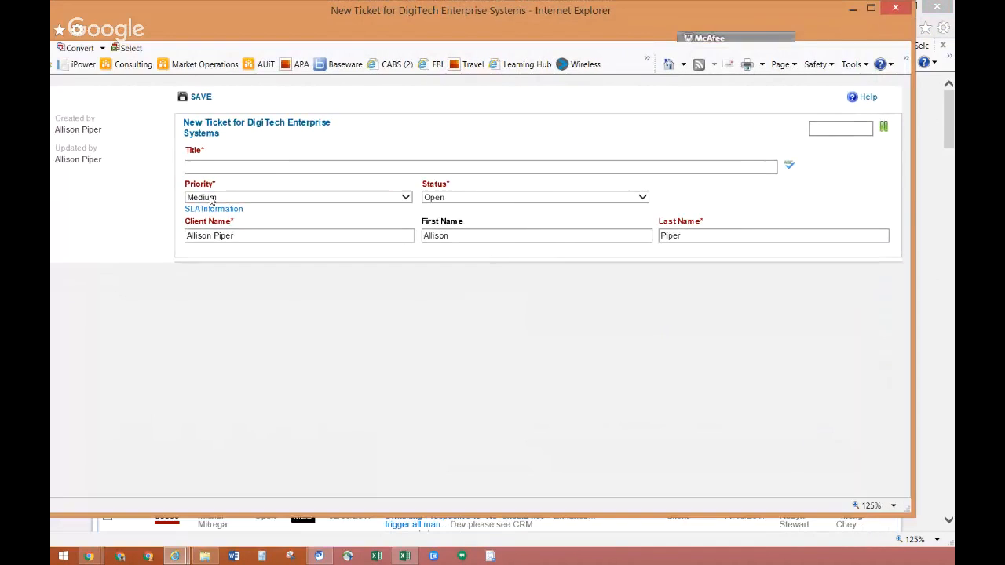
Enter "New Focus group Called Buzz" as the title of a new DigiTech Enterprise Systems ticket.
type("New Foc")
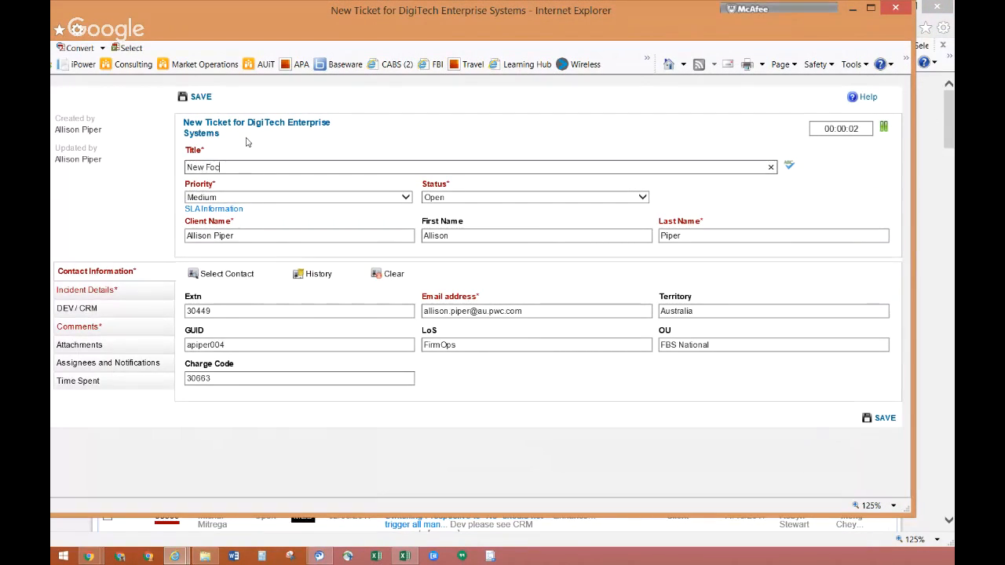
type("us group Called Buzz")
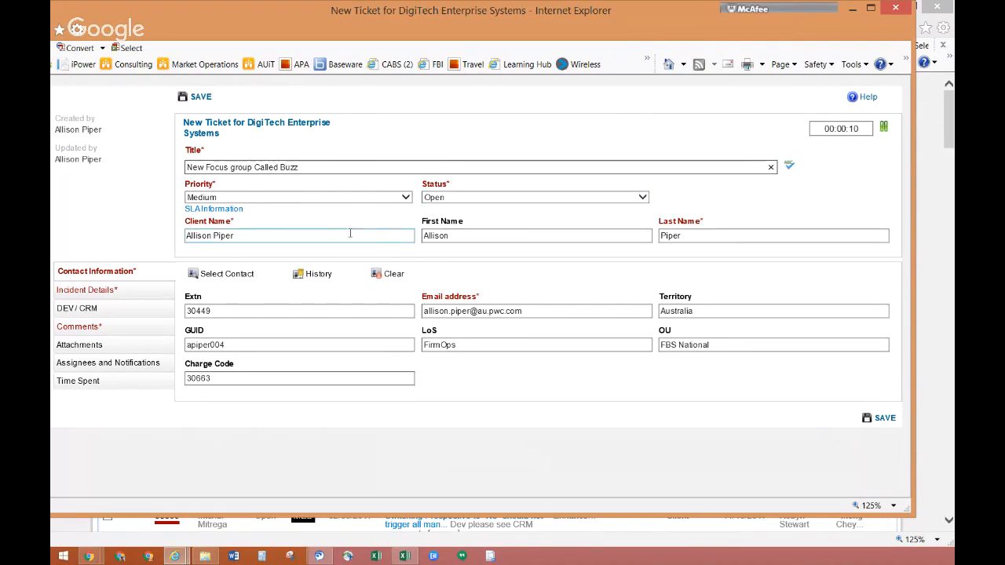
In the ticket's incident details, set Classification to Data, Hosting Centre to Australia and iPower Territory to ClientStream AU.
left_click(98, 297)
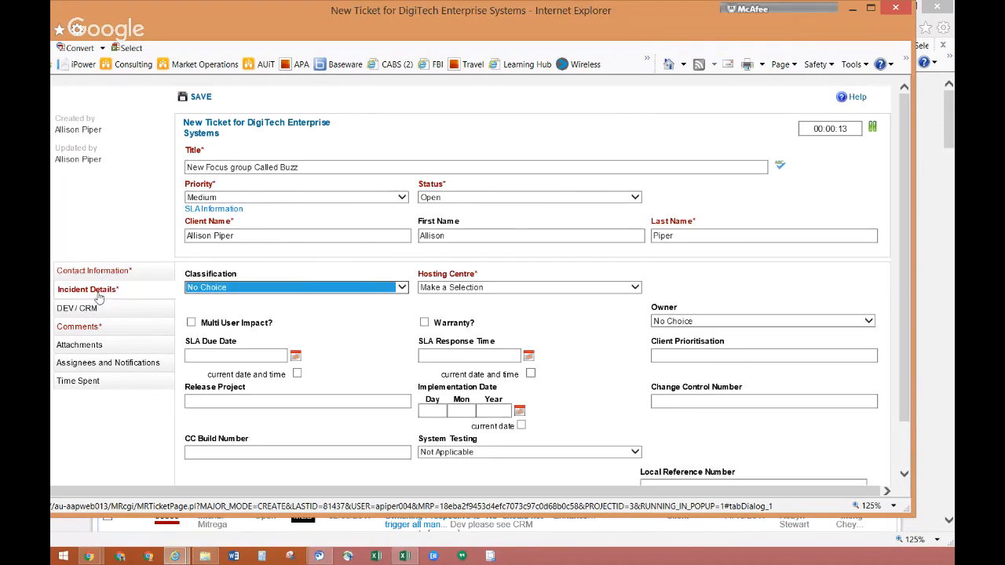
left_click(222, 288)
left_click(223, 299)
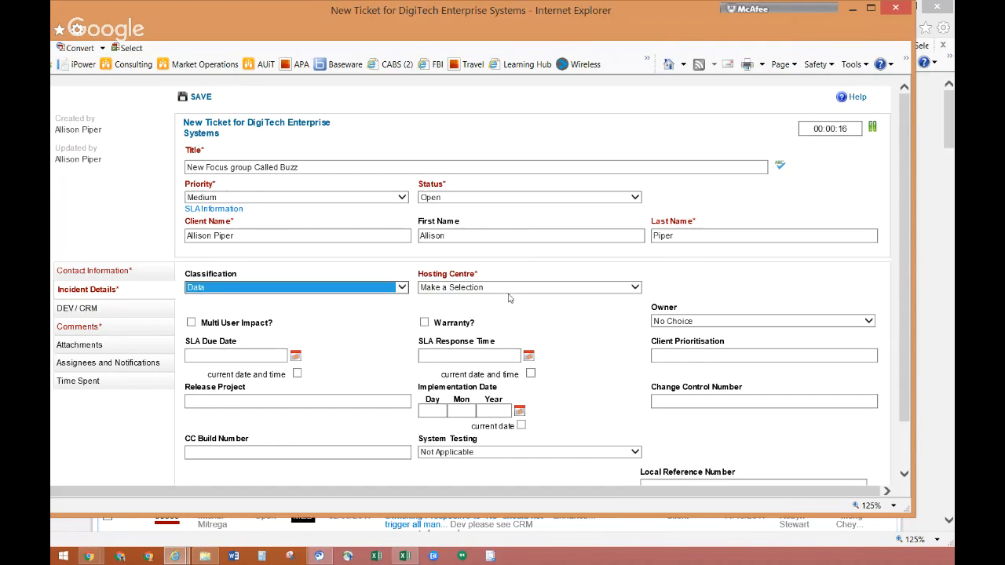
left_click(510, 288)
left_click(506, 315)
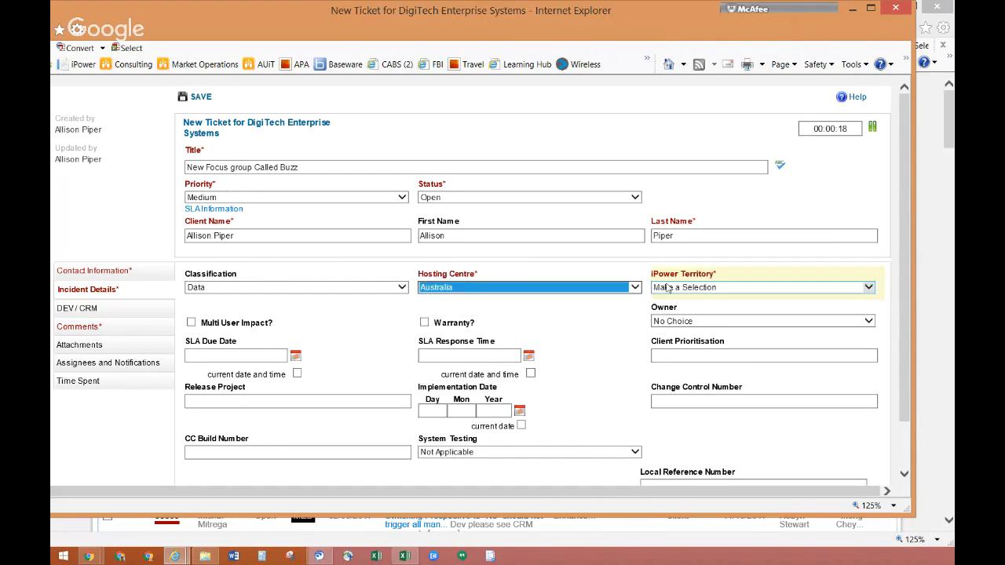
left_click(689, 288)
left_click(689, 328)
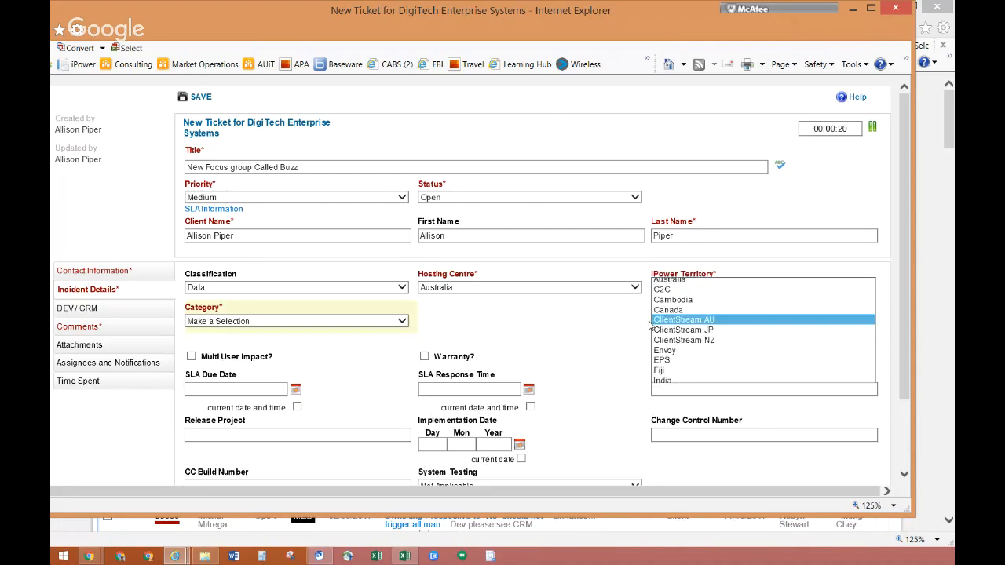
Set the ticket's Category to ClientStream and its Sub-category to Opportunity Management.
left_click(296, 320)
left_click(297, 333)
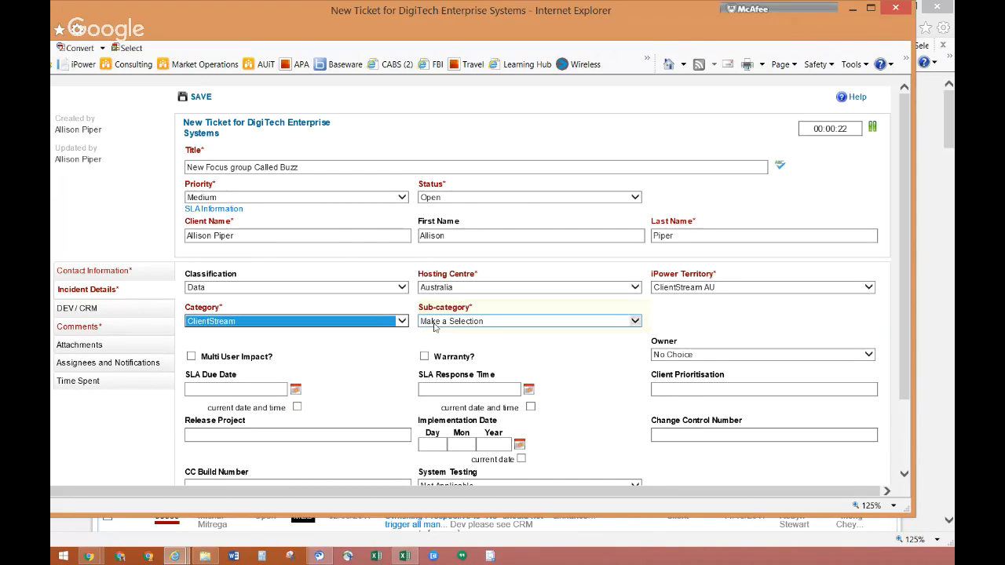
left_click(436, 323)
left_click(466, 443)
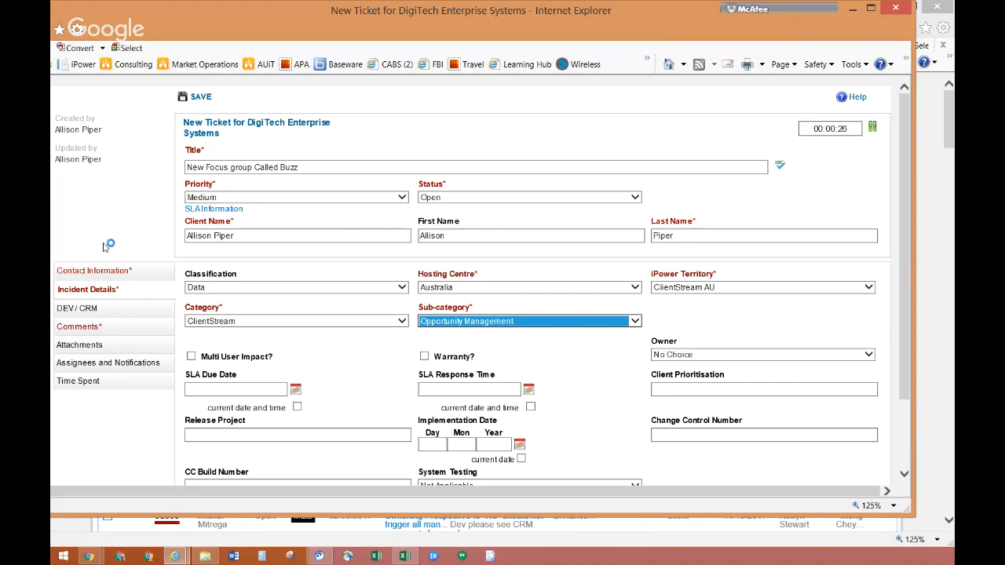
Enter the ticket's comments description as "Please create a new focus group in iPower Opportunity module called XXXX".
left_click(93, 327)
type("P")
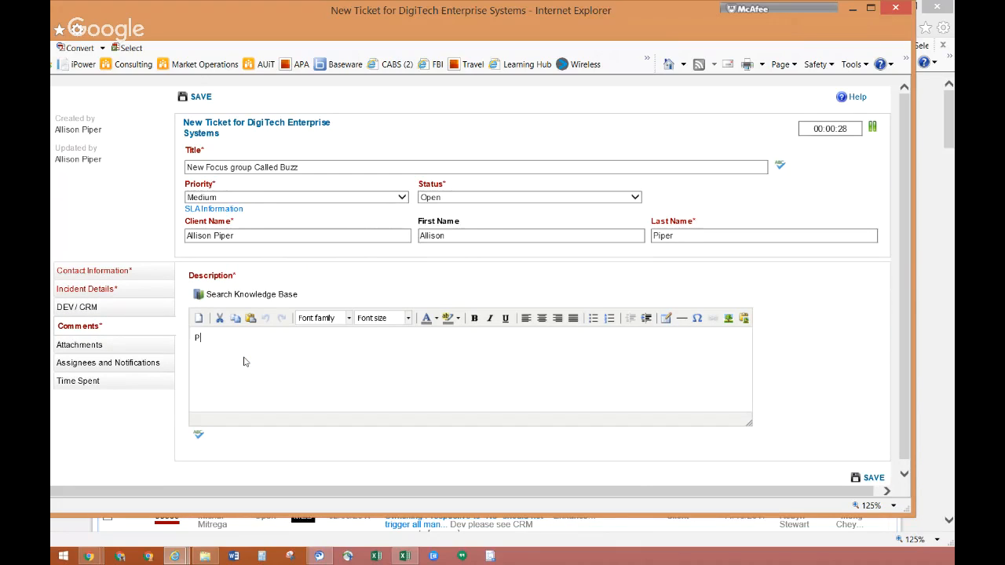
type("lease create a new focus g")
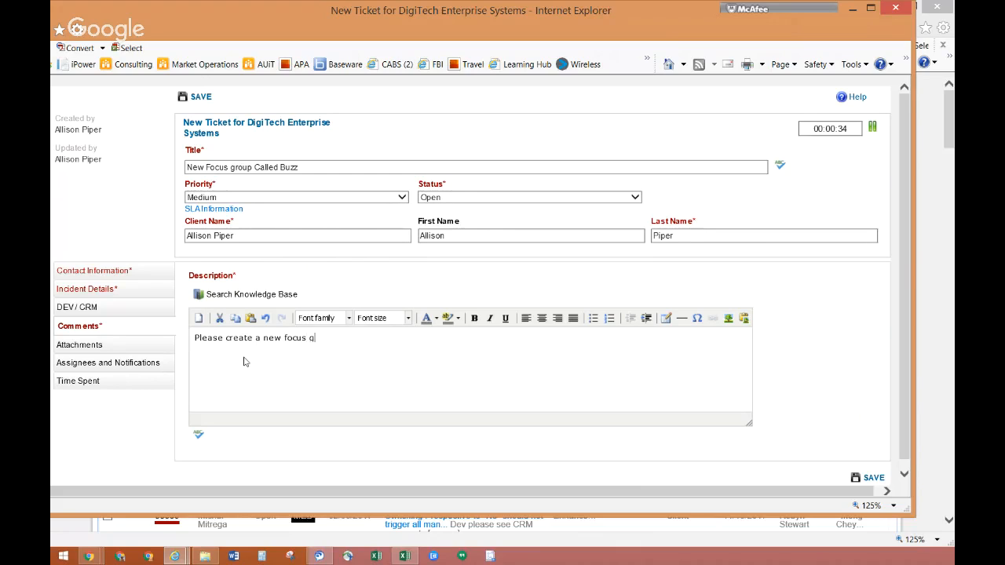
type("roup in iPoer Ca")
key("BackSpace")
key("BackSpace")
key("BackSpace")
key("BackSpace")
key("BackSpace")
type("wer Opportunity mudoel")
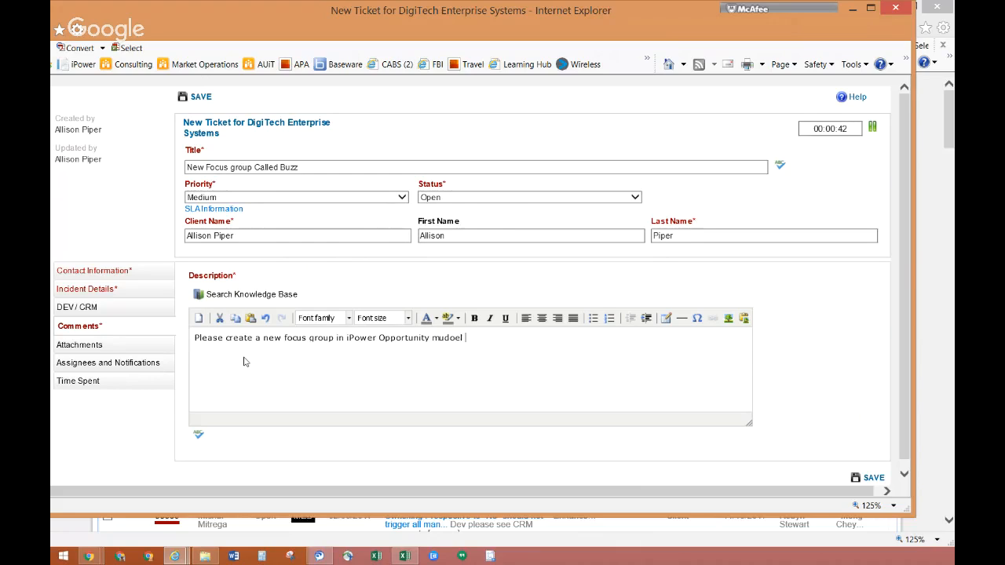
key("BackSpace")
key("BackSpace")
key("BackSpace")
key("BackSpace")
key("BackSpace")
type("odule called XXXX")
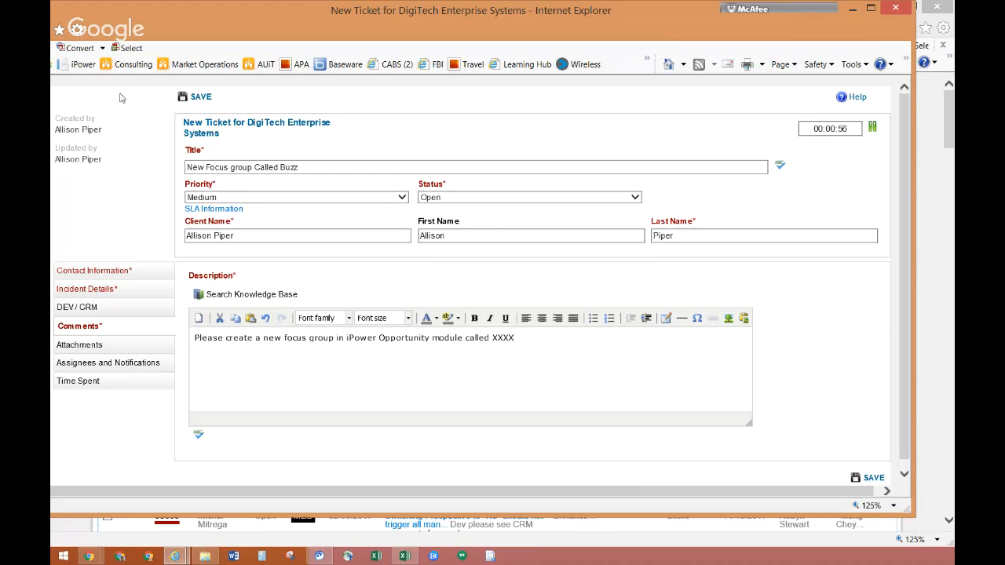
Discard the unsaved ticket, leave FootPrints and return to the New Opportunity form in iPower.
left_click(892, 8)
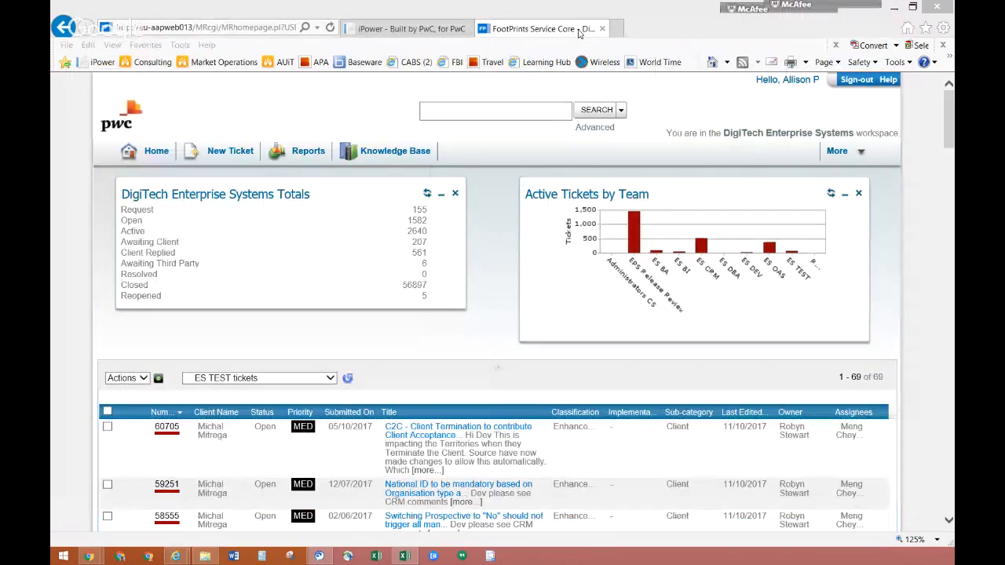
left_click(602, 28)
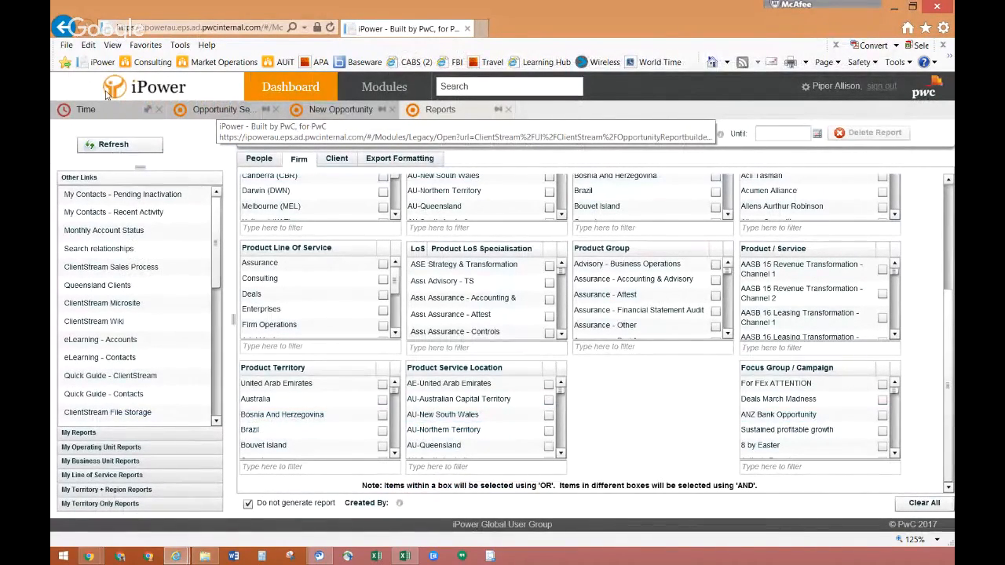
left_click(209, 114)
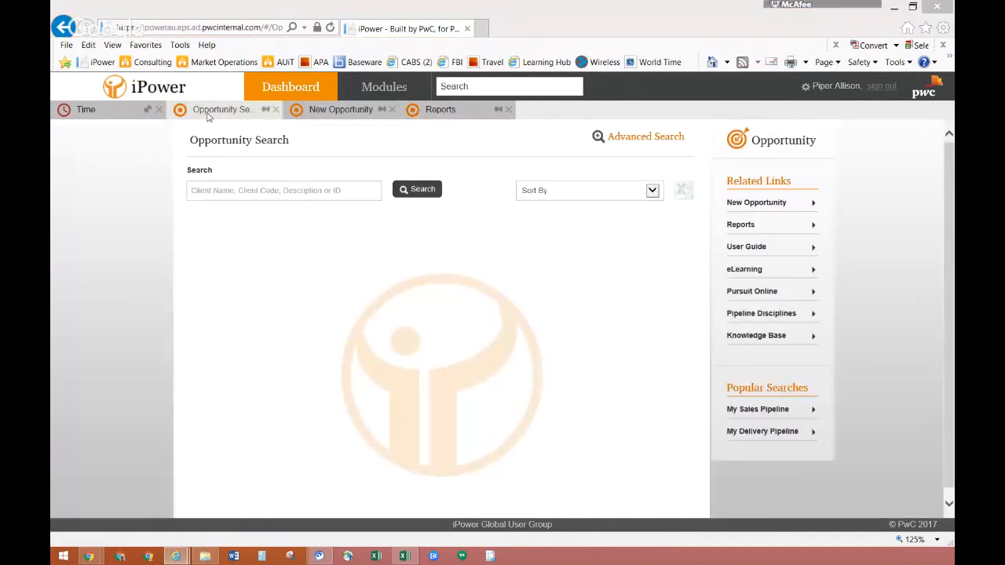
left_click(322, 112)
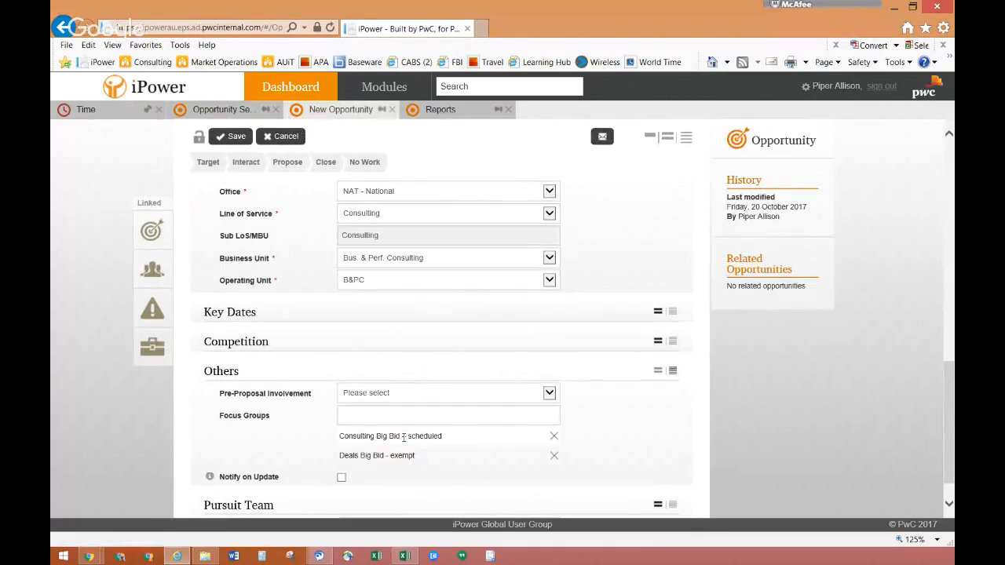